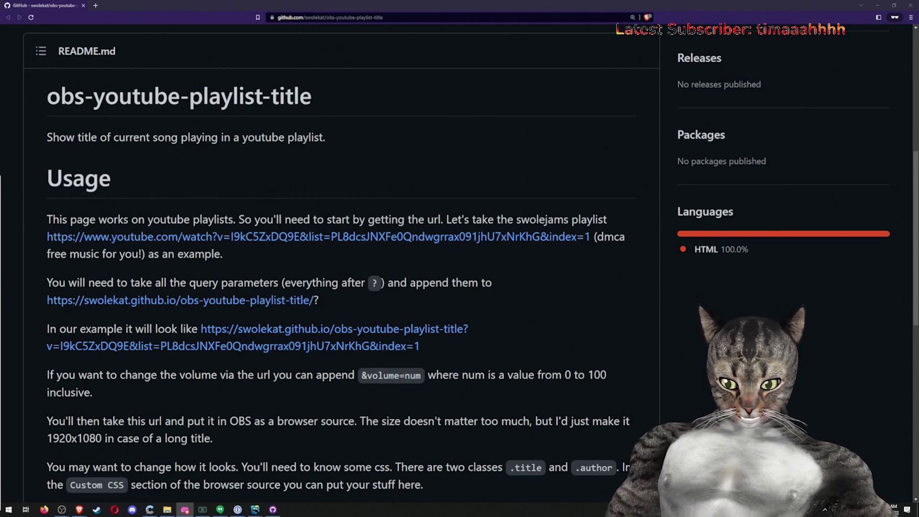
- Open the example Swole Jams playlist link in a new tab, browse it, then return to the README
{"action": "right_click", "coordinate": [358, 244]}
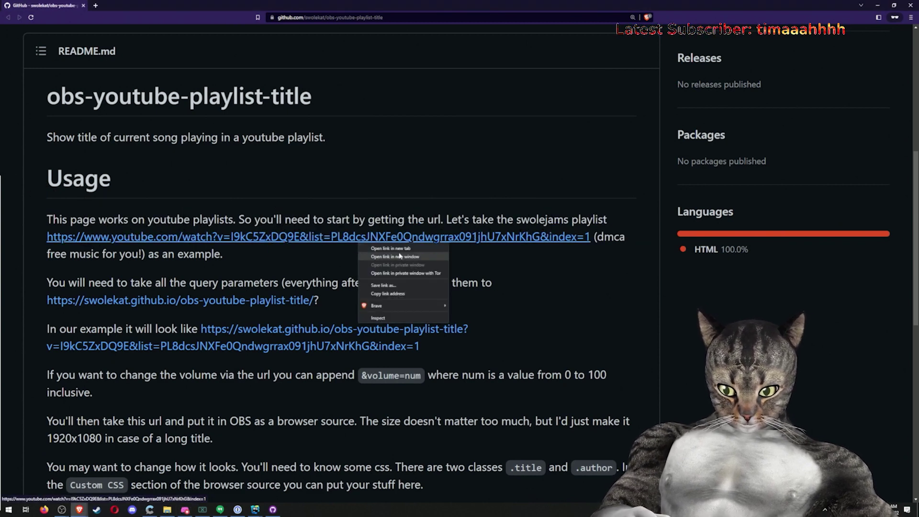
{"action": "left_click", "coordinate": [398, 249]}
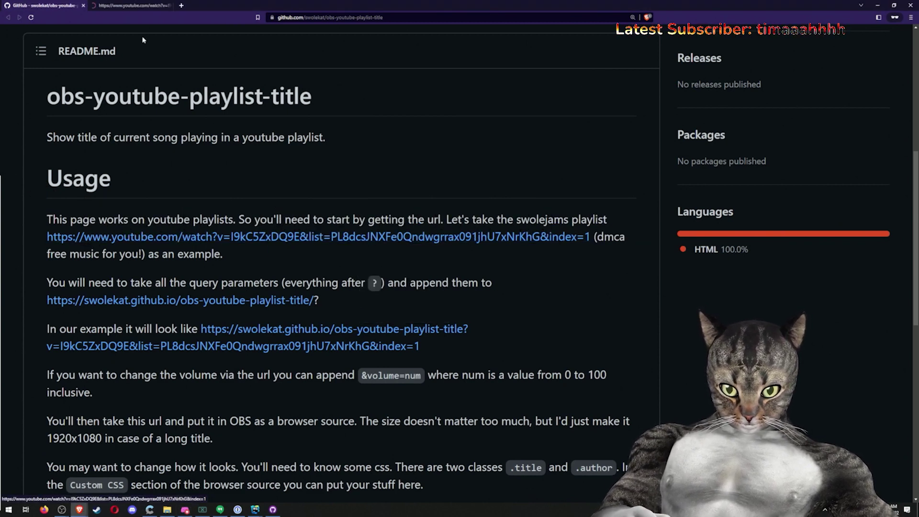
{"action": "left_click", "coordinate": [123, 6]}
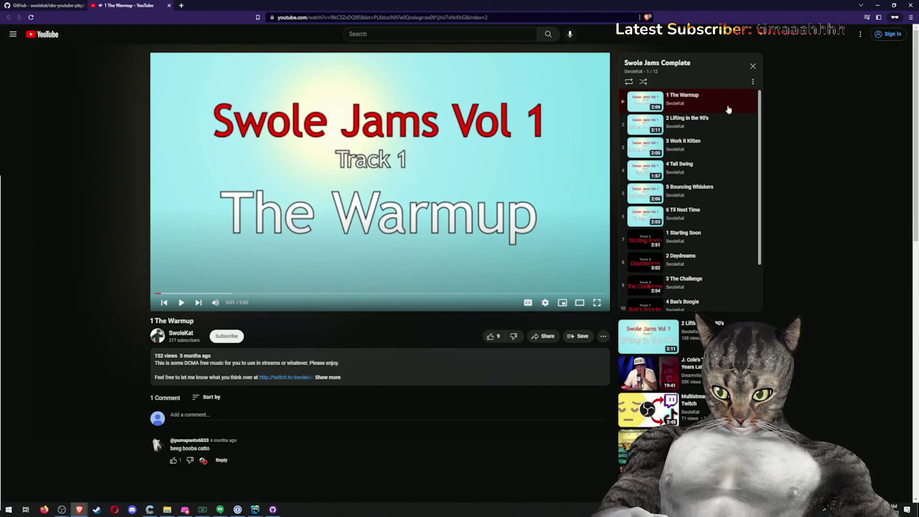
{"action": "scroll", "coordinate": [695, 211], "scroll_direction": "down", "scroll_amount": 2}
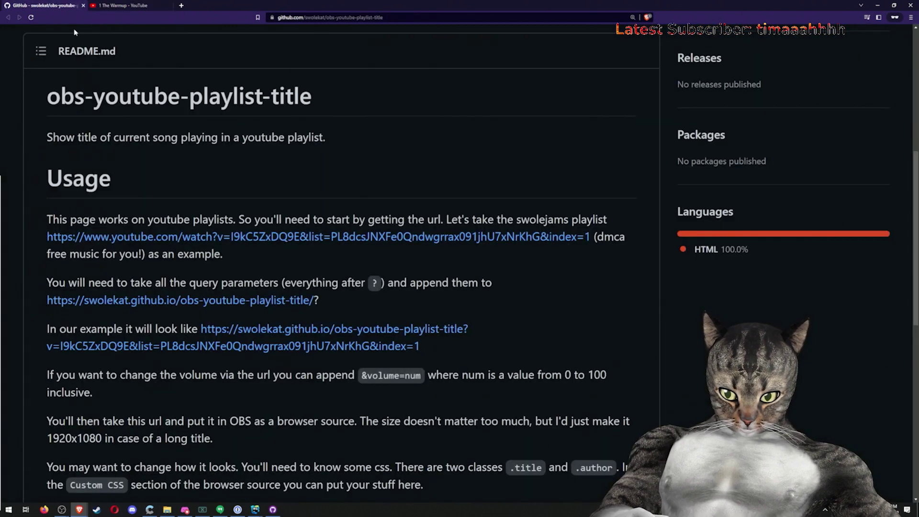
{"action": "left_click", "coordinate": [48, 5]}
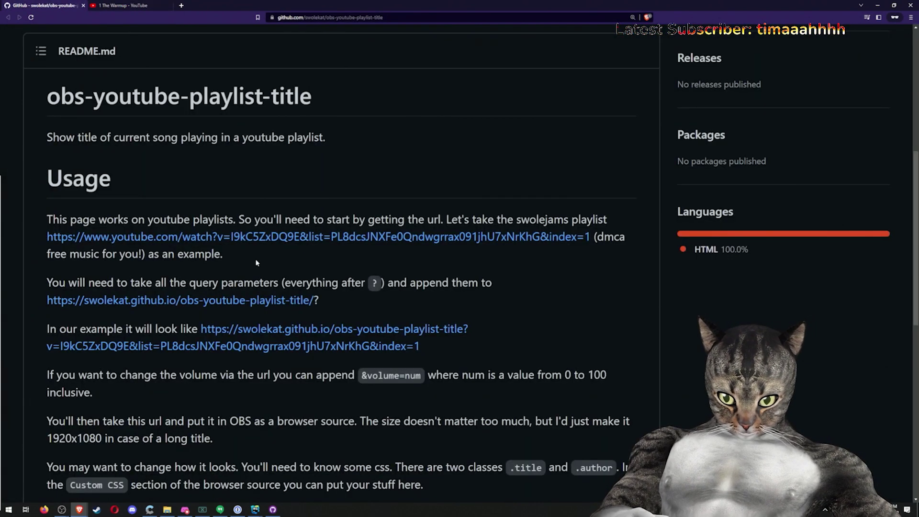
- Scroll the README down toward the .title and .author white-text CSS example
{"action": "scroll", "coordinate": [499, 174], "scroll_direction": "down", "scroll_amount": 3}
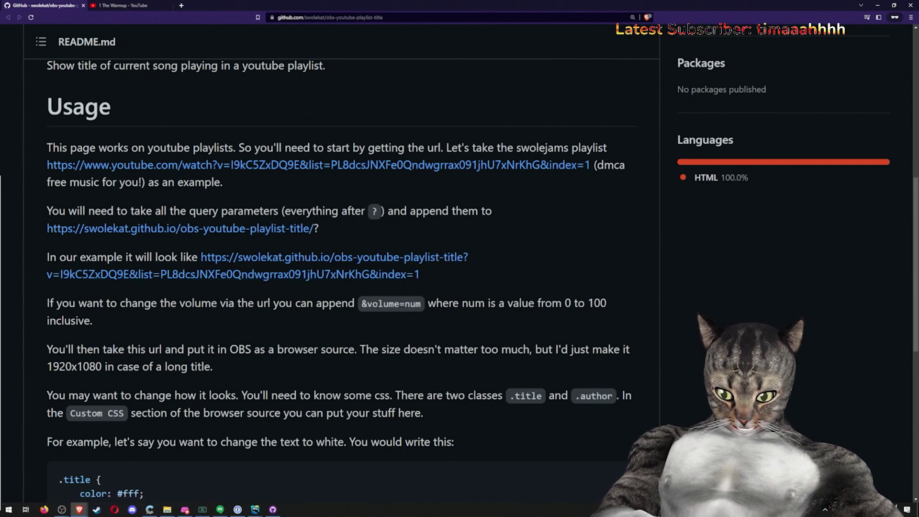
{"action": "scroll", "coordinate": [341, 278], "scroll_direction": "down", "scroll_amount": 2}
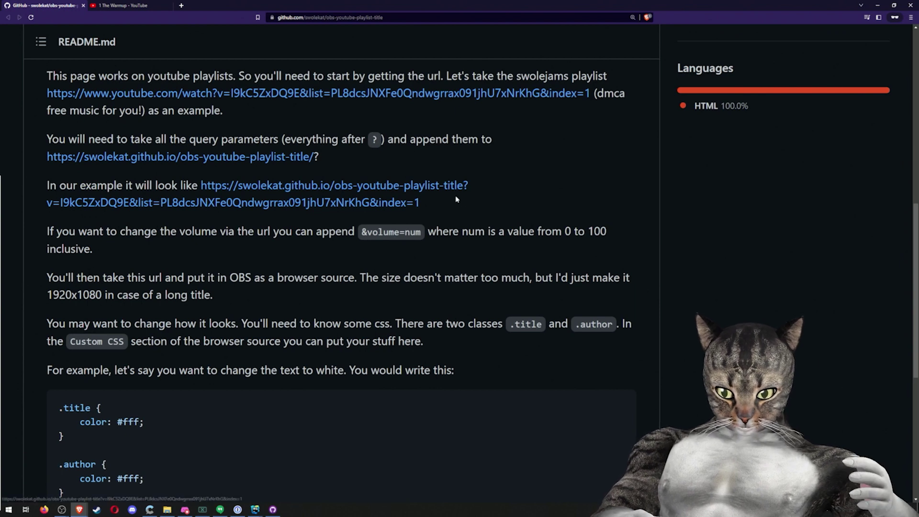
- Load the copied example overlay URL in a new tab, showing SwoleKat and 1 The Warmup, then switch to OBS
{"action": "left_click_drag", "start_coordinate": [453, 203], "coordinate": [201, 185]}
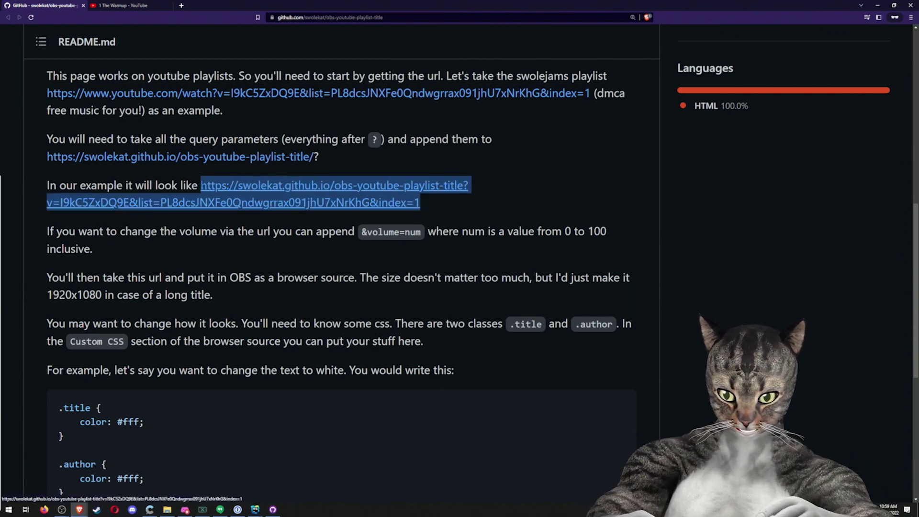
{"action": "key", "text": "ctrl+c"}
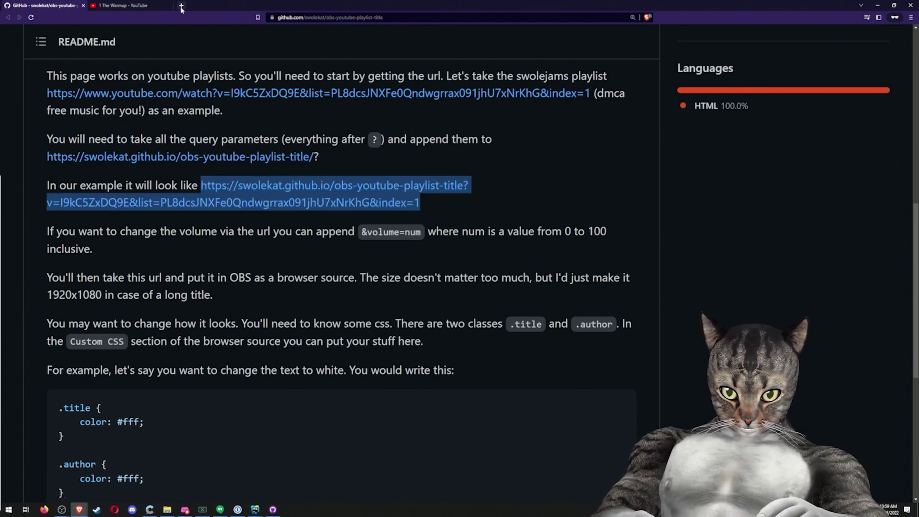
{"action": "left_click", "coordinate": [181, 6]}
{"action": "key", "text": "ctrl+v"}
{"action": "key", "text": "Return"}
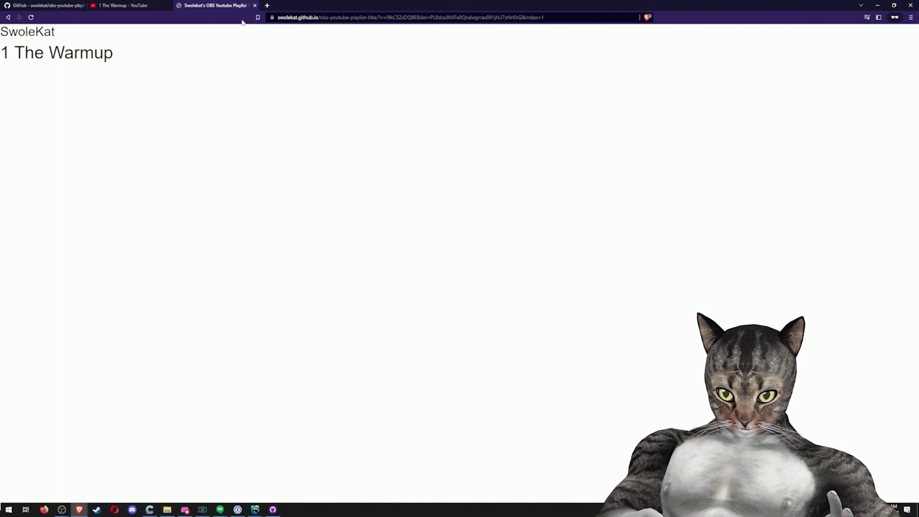
{"action": "key", "text": "alt+Tab"}
{"action": "scroll", "coordinate": [151, 475], "scroll_direction": "down", "scroll_amount": 3}
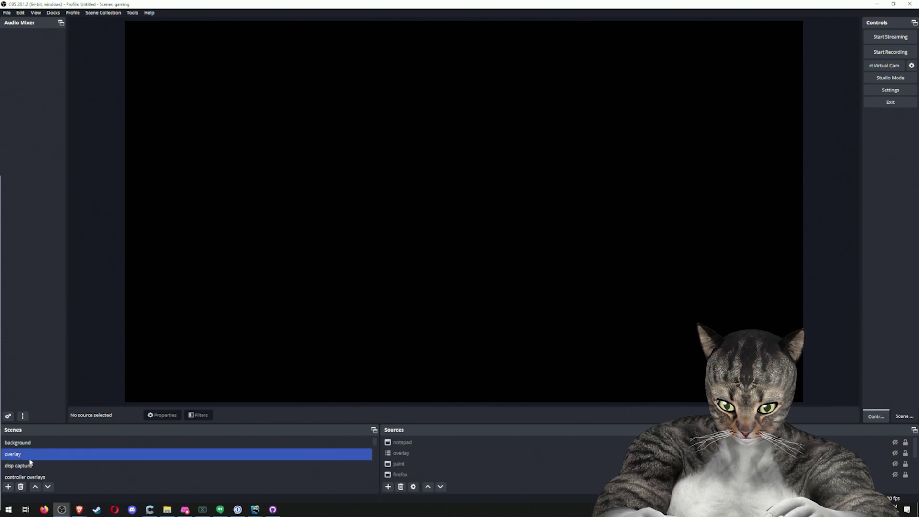
- Create a new scene named 'playlist'
{"action": "left_click", "coordinate": [8, 487]}
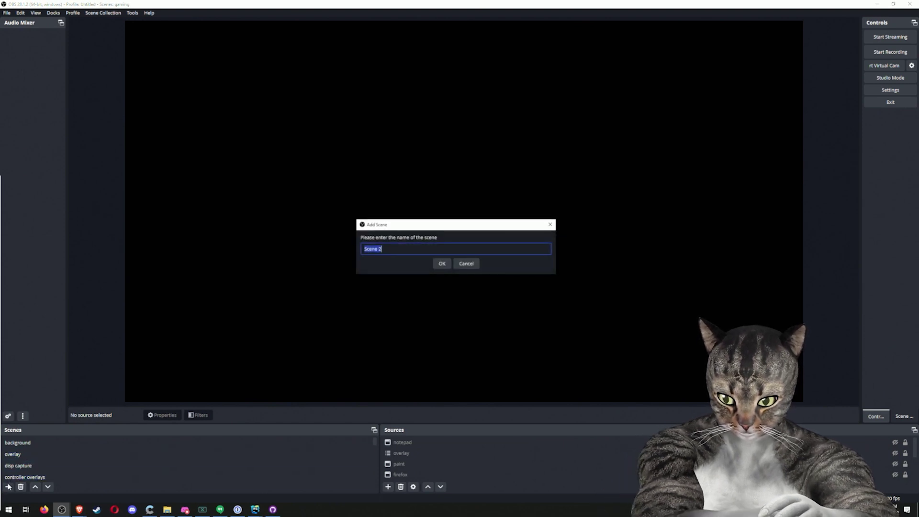
{"action": "type", "text": "playlist"}
{"action": "key", "text": "Return"}
- Add a Browser source to the scene, naming it 'playlist thing'
{"action": "right_click", "coordinate": [442, 453]}
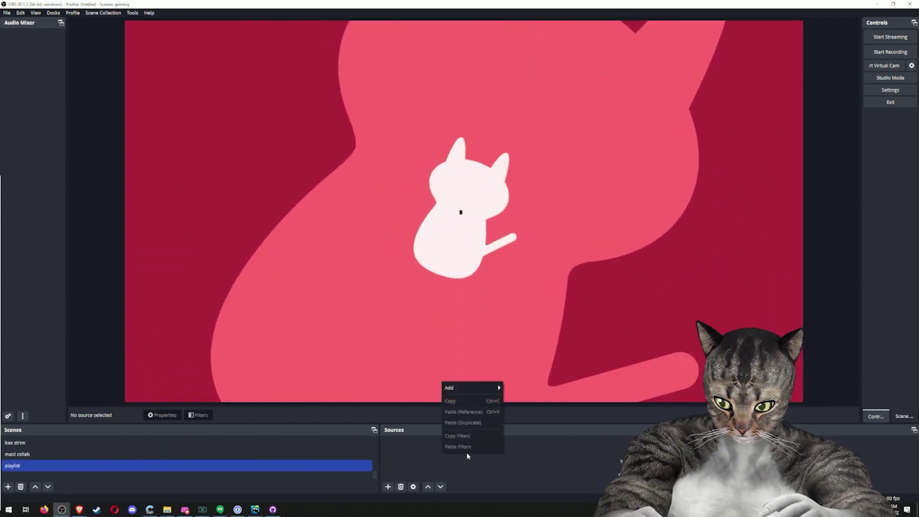
{"action": "mouse_move", "coordinate": [486, 389]}
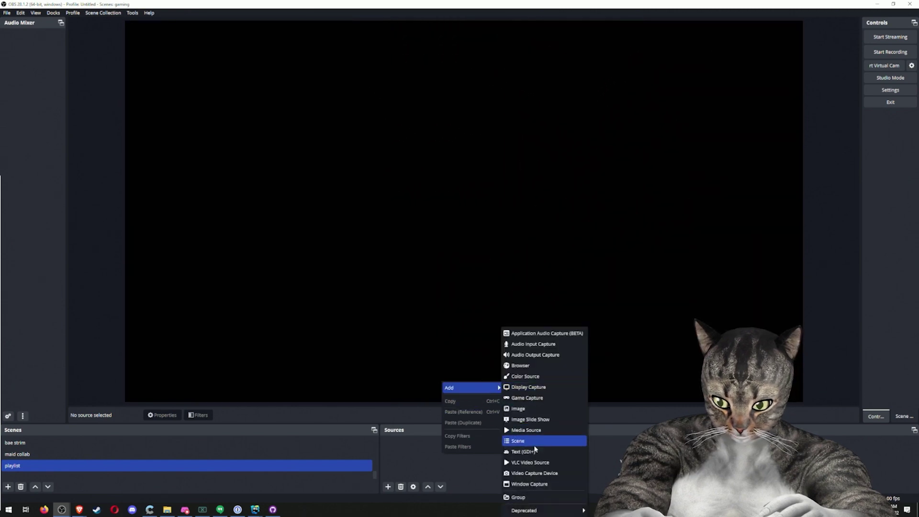
{"action": "left_click", "coordinate": [520, 365]}
{"action": "type", "text": "playlist thing"}
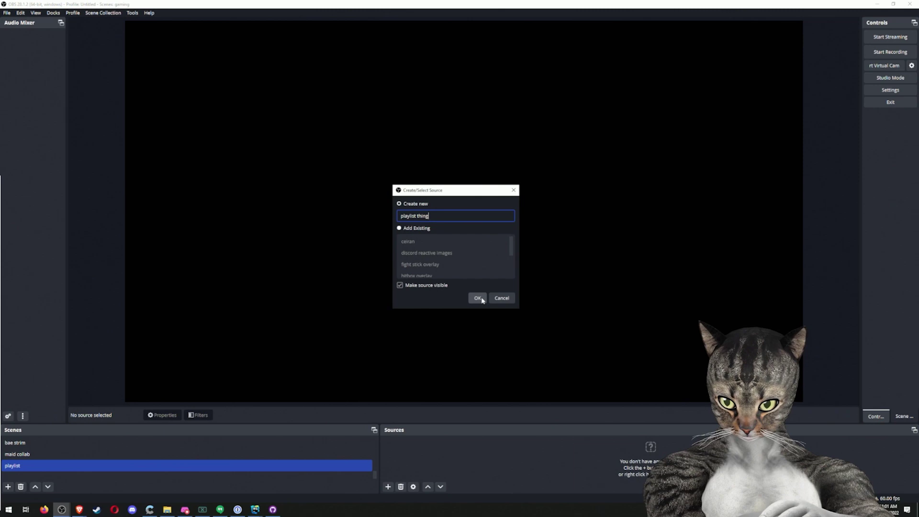
- Create the playlist thing source and paste the playlist-title overlay URL into its URL field
{"action": "left_click", "coordinate": [478, 298]}
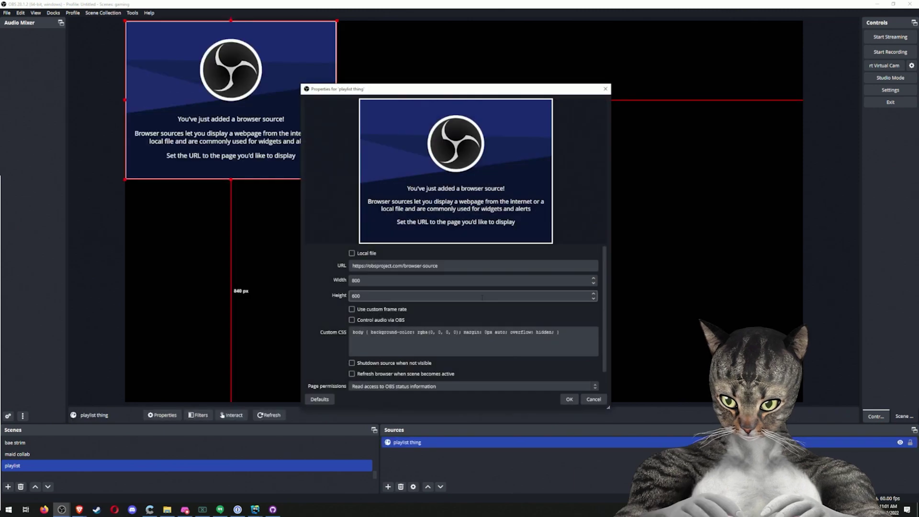
{"action": "triple_click", "coordinate": [397, 266]}
{"action": "key", "text": "ctrl+v"}
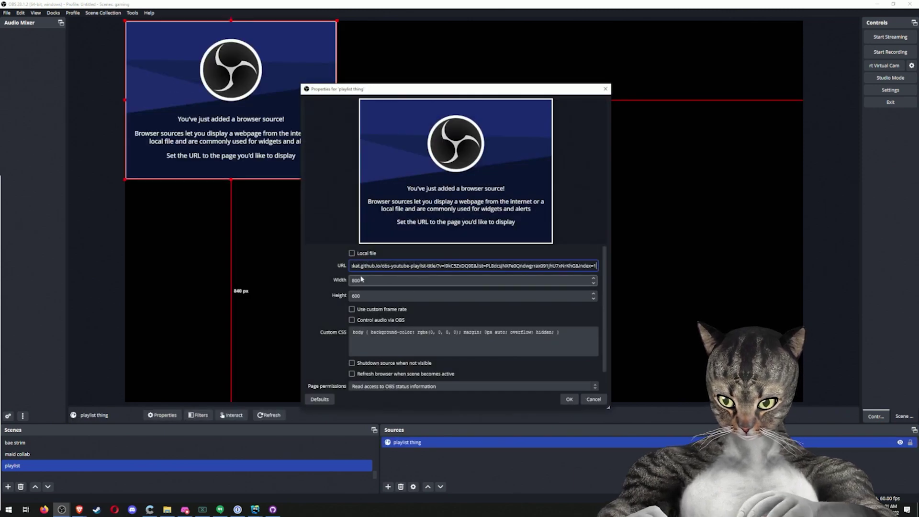
- Set the source to 1920×1080, enable controlling audio via OBS, and apply the settings
{"action": "left_click", "coordinate": [372, 280]}
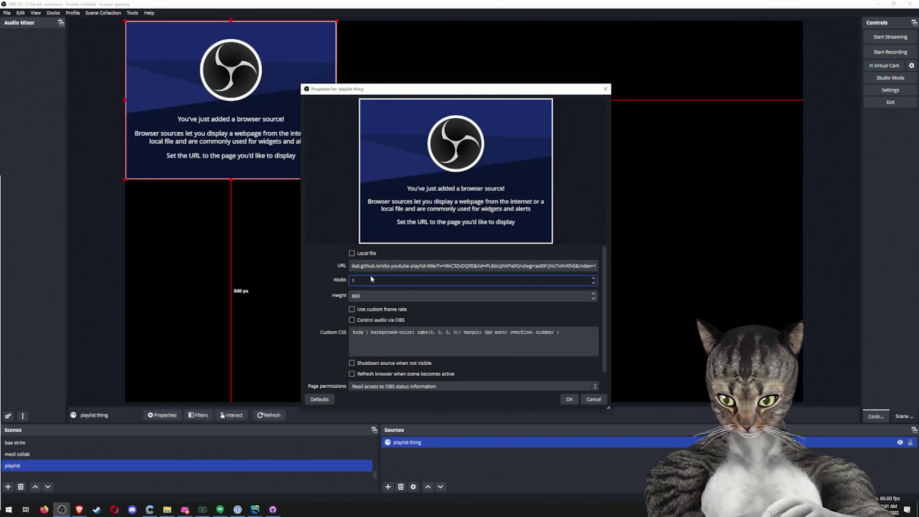
{"action": "key", "text": "Tab"}
{"action": "type", "text": "1"}
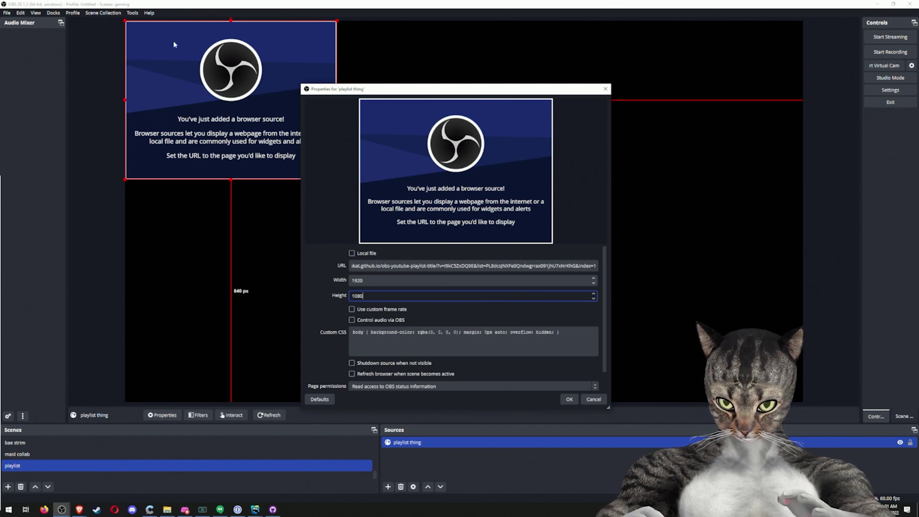
{"action": "scroll", "coordinate": [371, 330], "scroll_direction": "down", "scroll_amount": 1}
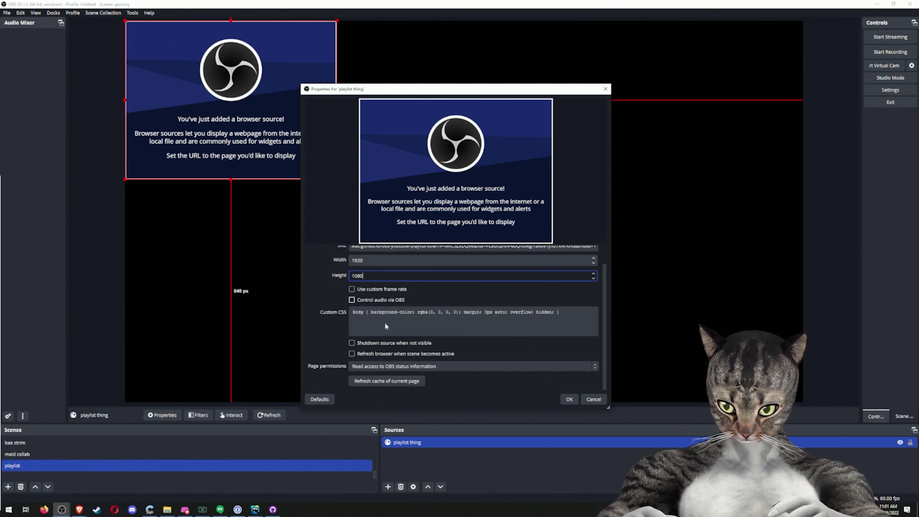
{"action": "left_click", "coordinate": [356, 300]}
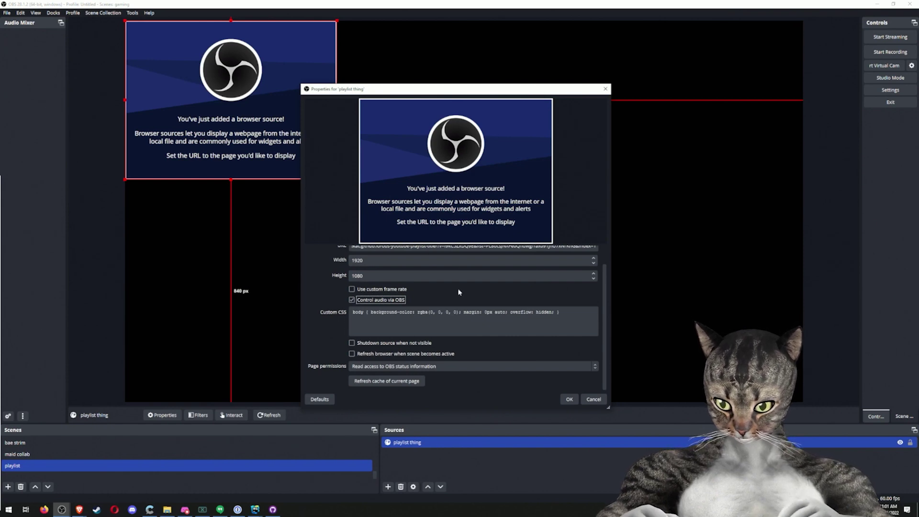
{"action": "left_click", "coordinate": [570, 400]}
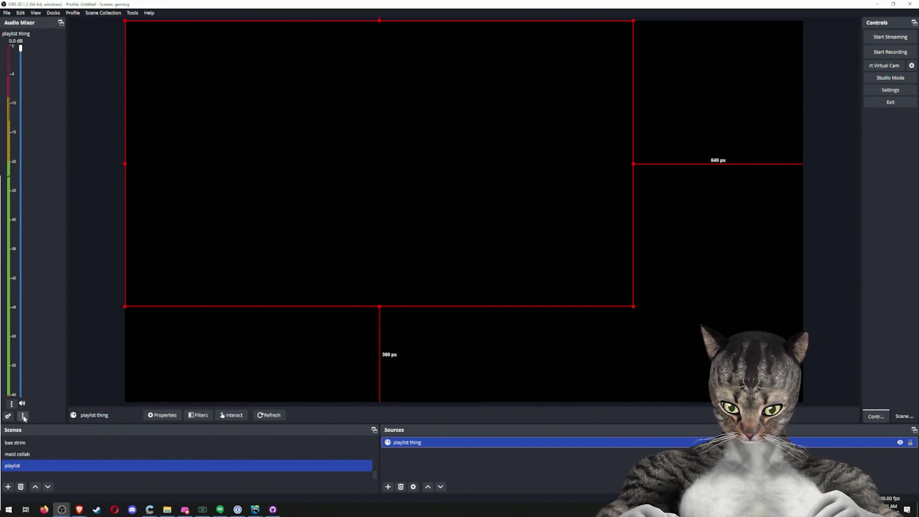
- Set the playlist thing audio monitoring to Monitor Only and lower its volume to about -28 dB
{"action": "left_click", "coordinate": [12, 404]}
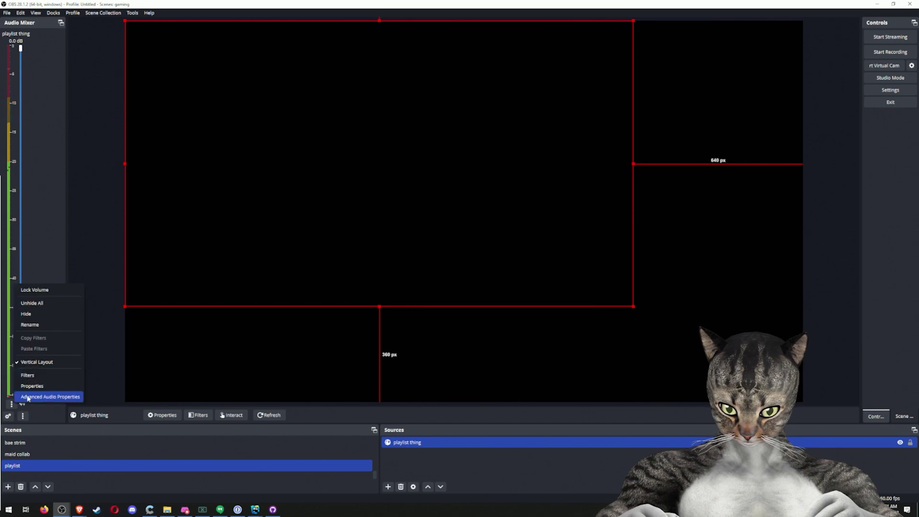
{"action": "left_click", "coordinate": [28, 397]}
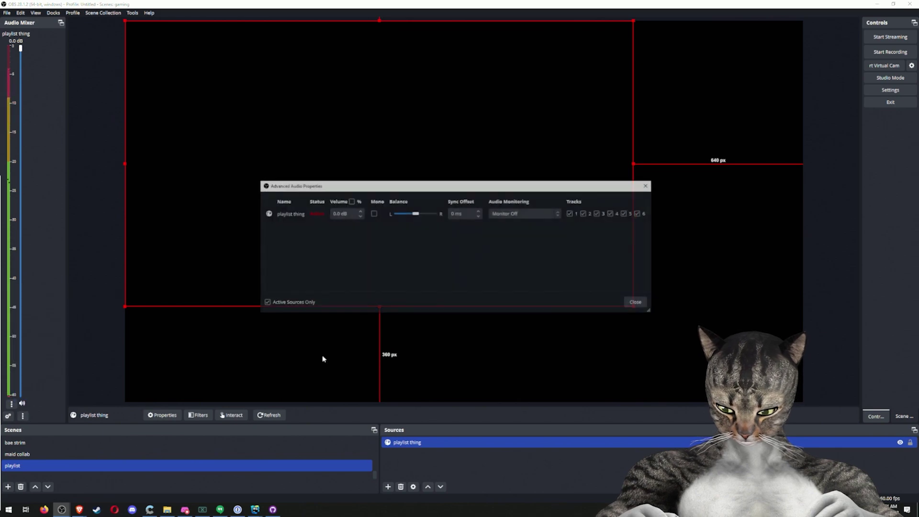
{"action": "left_click", "coordinate": [530, 216]}
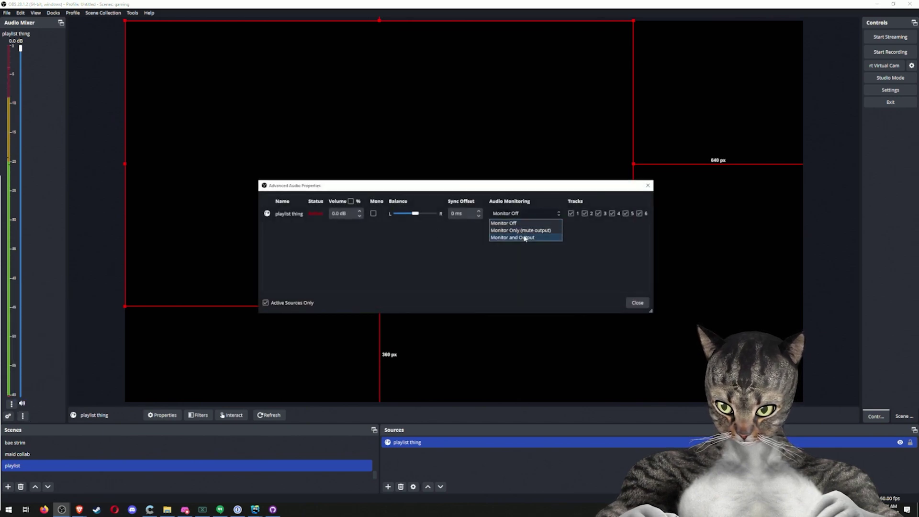
{"action": "left_click", "coordinate": [526, 230]}
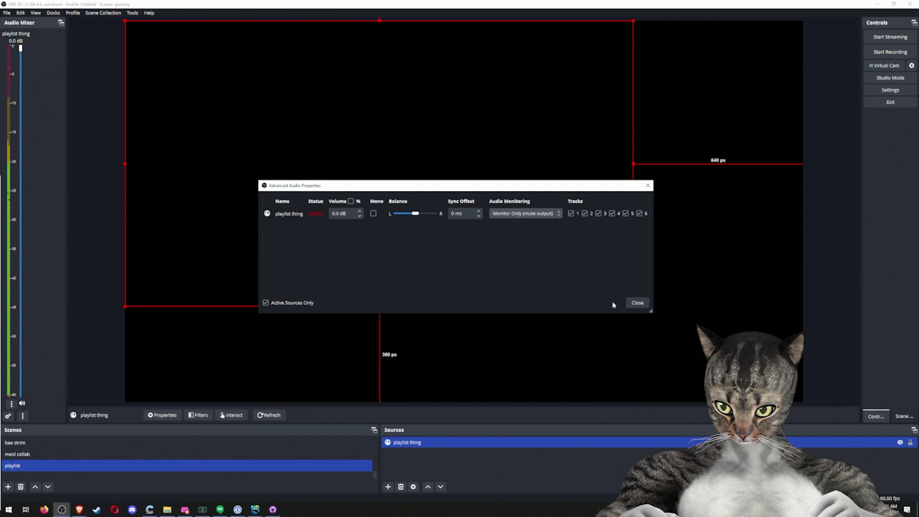
{"action": "left_click", "coordinate": [638, 303]}
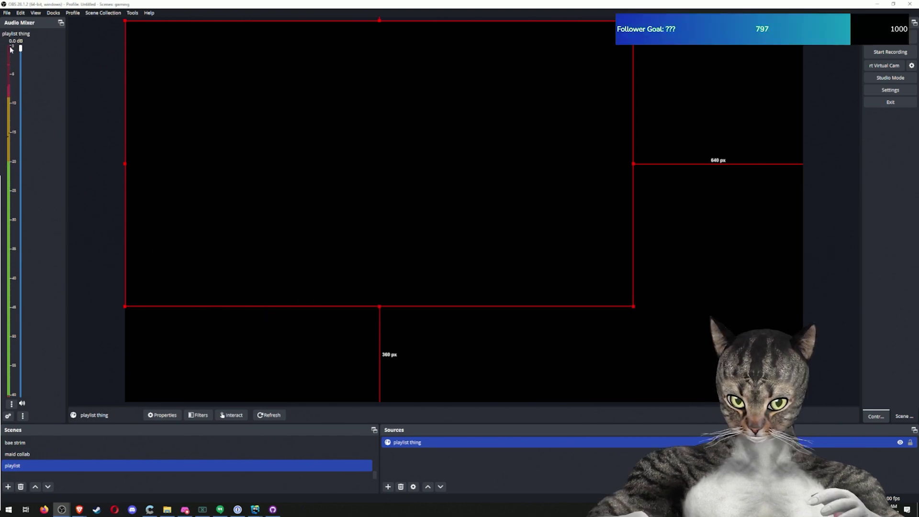
{"action": "left_click_drag", "start_coordinate": [20, 48], "coordinate": [29, 249]}
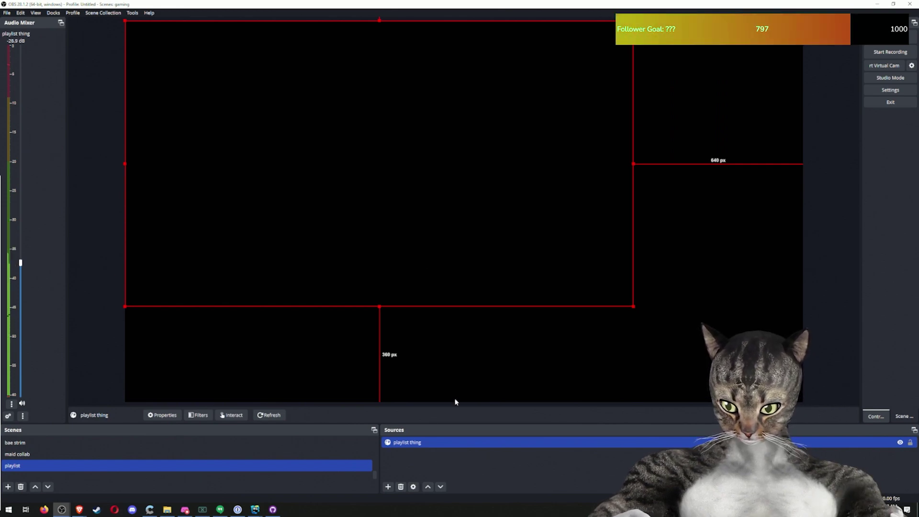
- Reopen the playlist thing source's properties, then switch to the README in Brave
{"action": "right_click", "coordinate": [425, 443]}
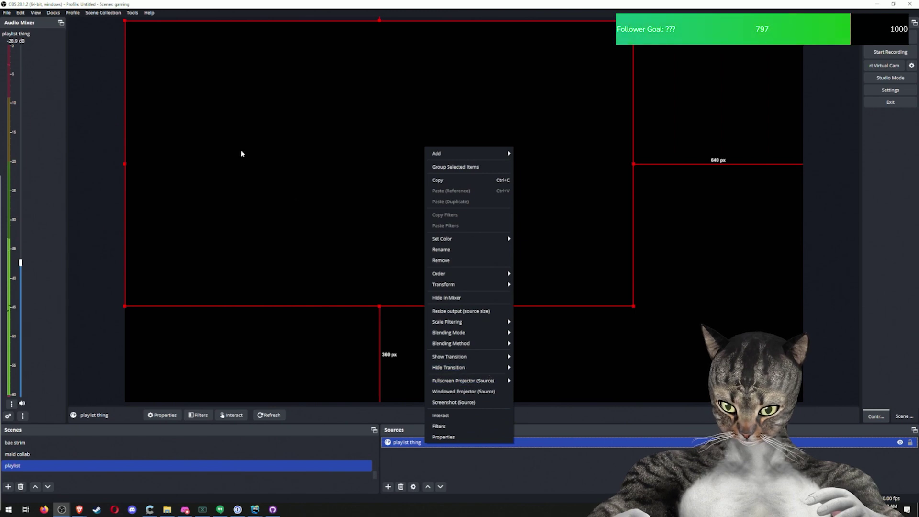
{"action": "left_click", "coordinate": [167, 59]}
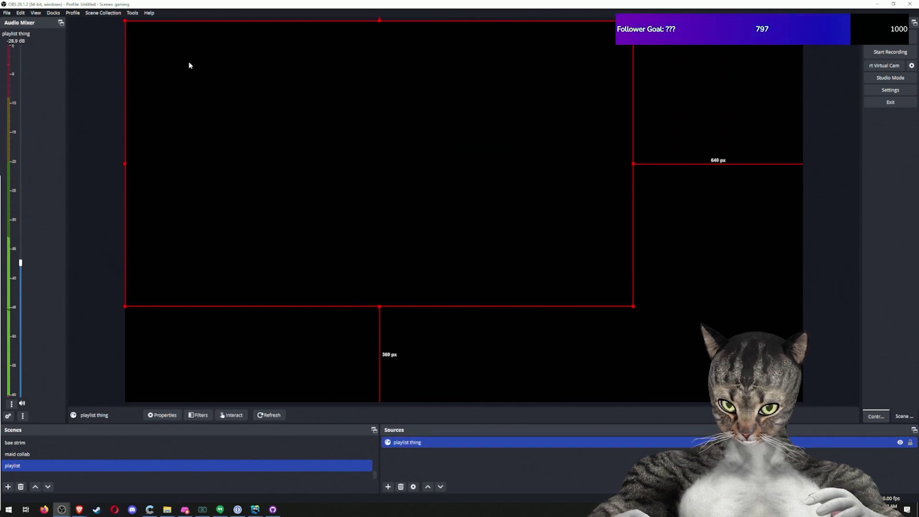
{"action": "right_click", "coordinate": [411, 445]}
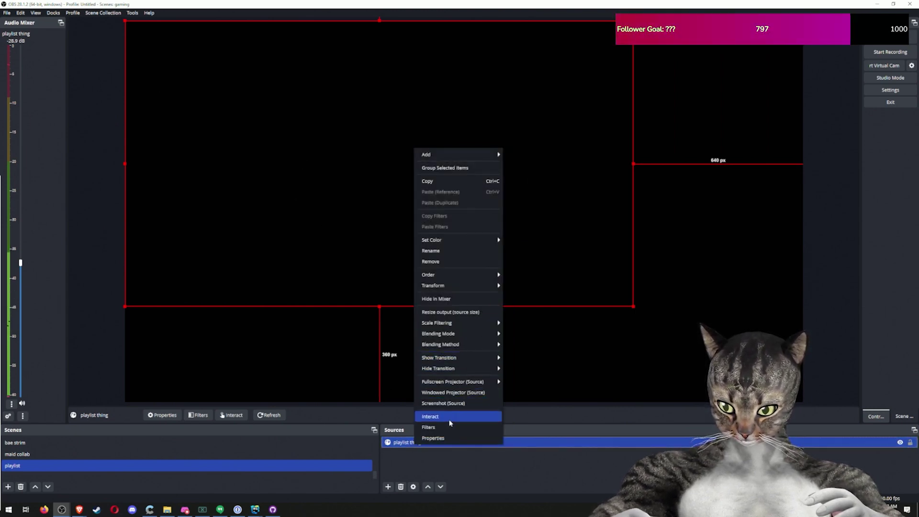
{"action": "left_click", "coordinate": [434, 438]}
{"action": "scroll", "coordinate": [416, 325], "scroll_direction": "down", "scroll_amount": 2}
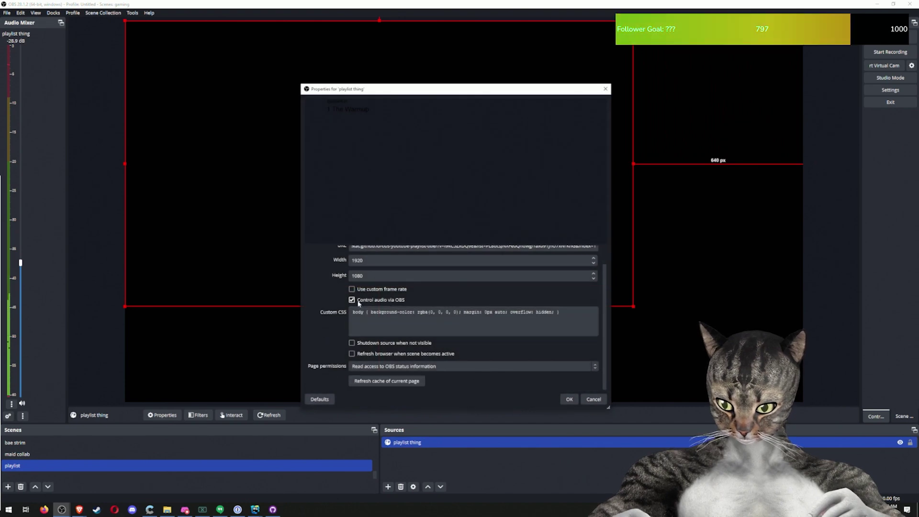
{"action": "left_click", "coordinate": [79, 509]}
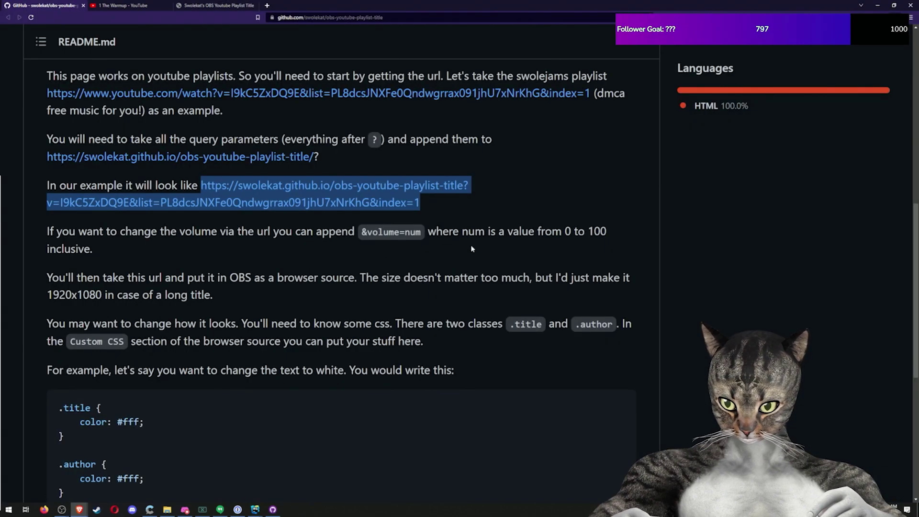
- Copy the README's #fff CSS for .title and .author, then return to OBS
{"action": "scroll", "coordinate": [472, 249], "scroll_direction": "down", "scroll_amount": 3}
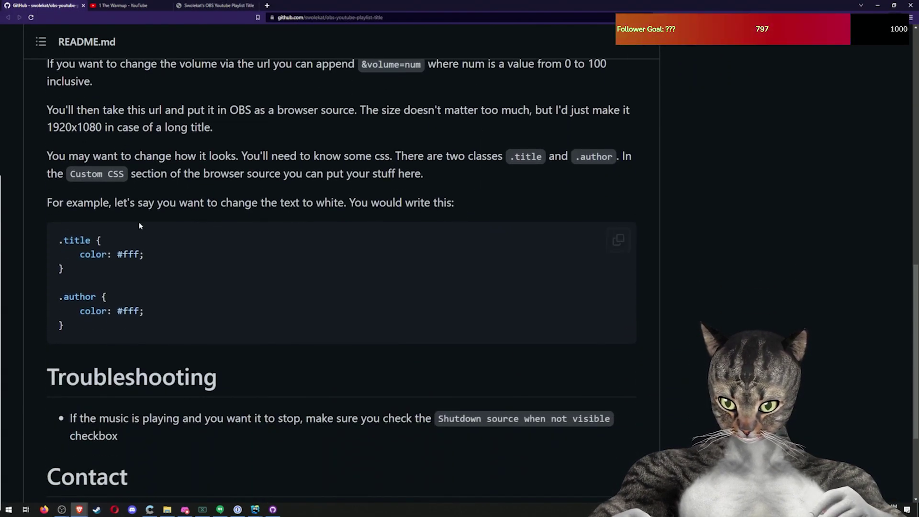
{"action": "left_click_drag", "start_coordinate": [97, 330], "coordinate": [44, 238]}
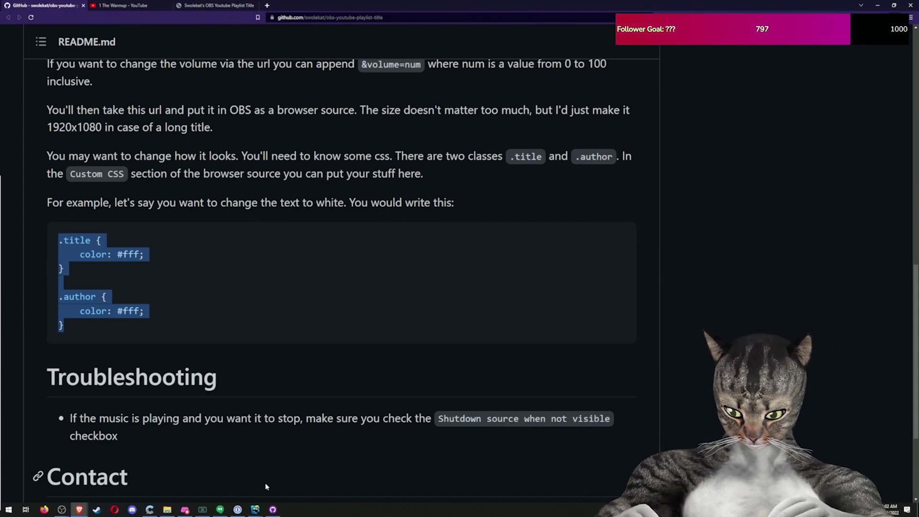
{"action": "key", "text": "alt+Tab"}
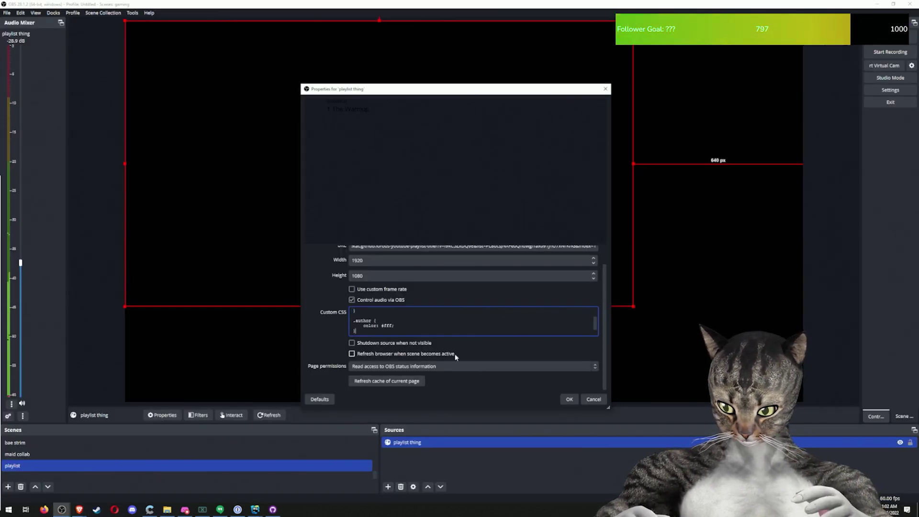
- Apply the pasted CSS so SwoleKat and 1 The Warmup appear in white
{"action": "left_click", "coordinate": [569, 400]}
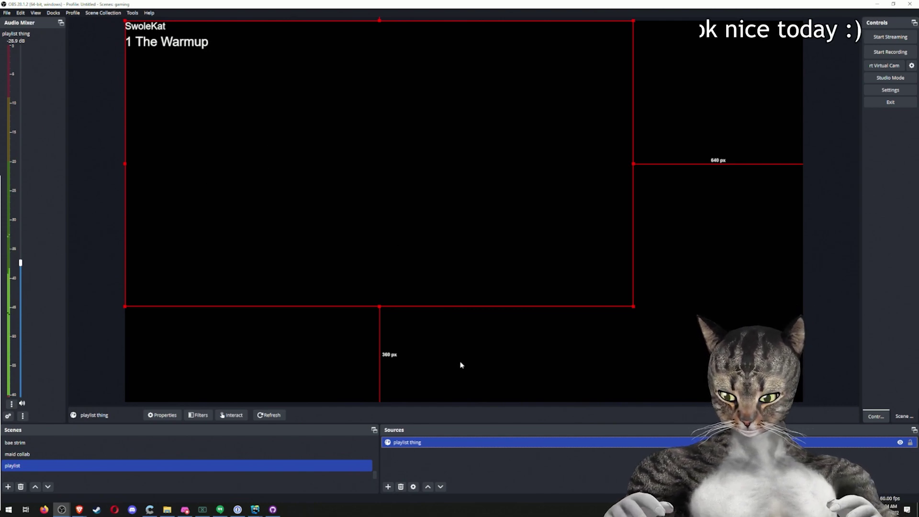
- Enable 'Shutdown source when not visible' in the playlist thing properties and confirm
{"action": "right_click", "coordinate": [439, 442]}
{"action": "left_click", "coordinate": [460, 436]}
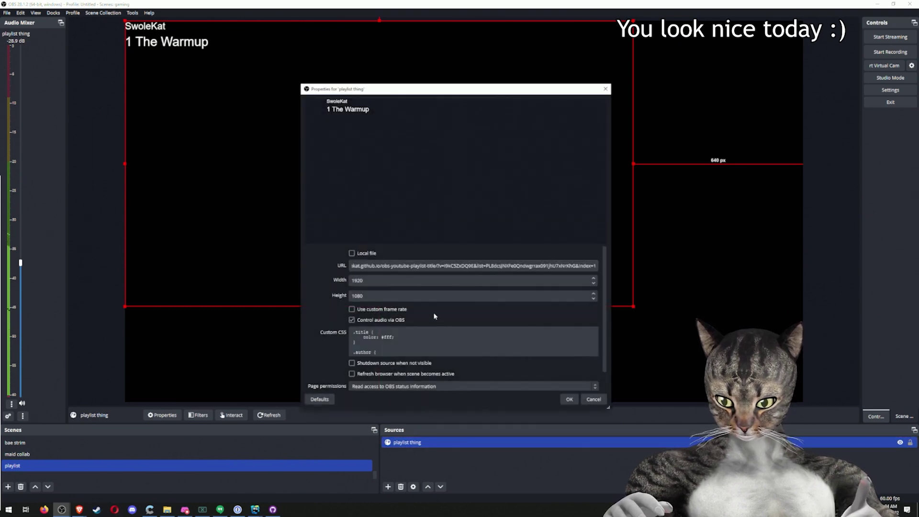
{"action": "scroll", "coordinate": [434, 316], "scroll_direction": "down", "scroll_amount": 2}
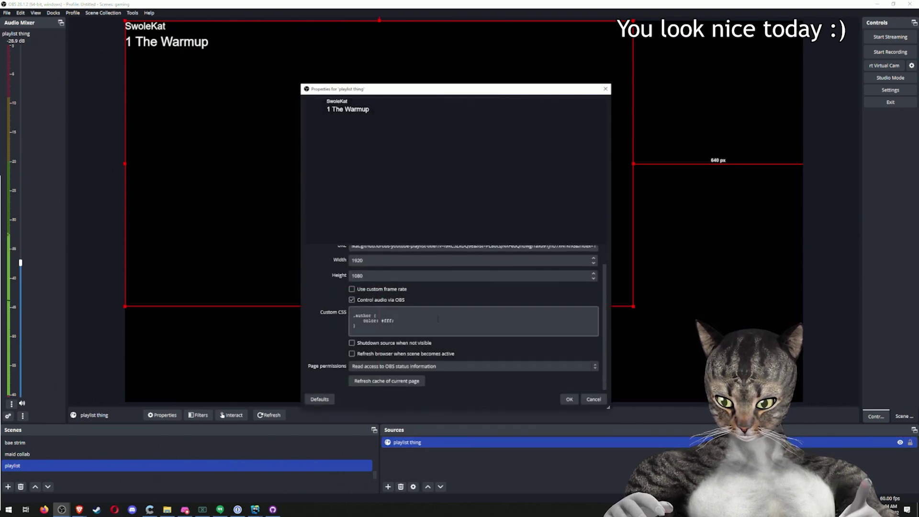
{"action": "left_click", "coordinate": [352, 343]}
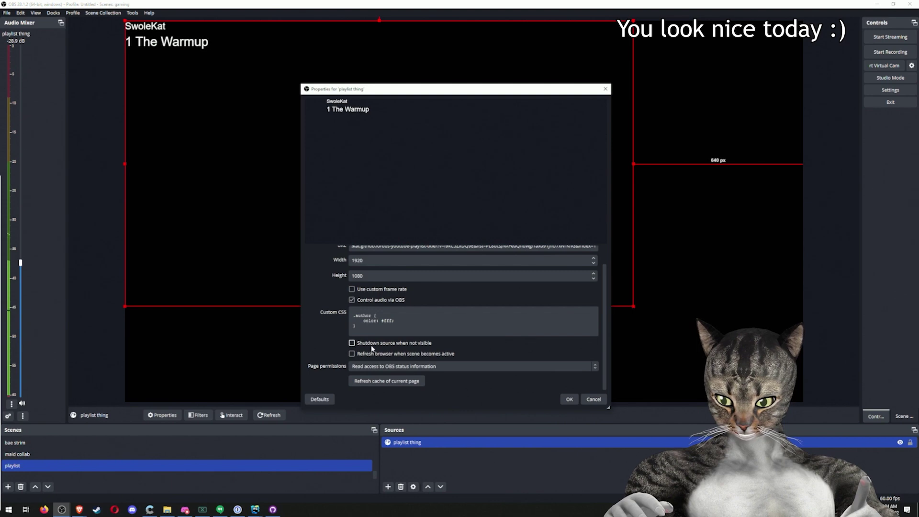
{"action": "left_click", "coordinate": [569, 399]}
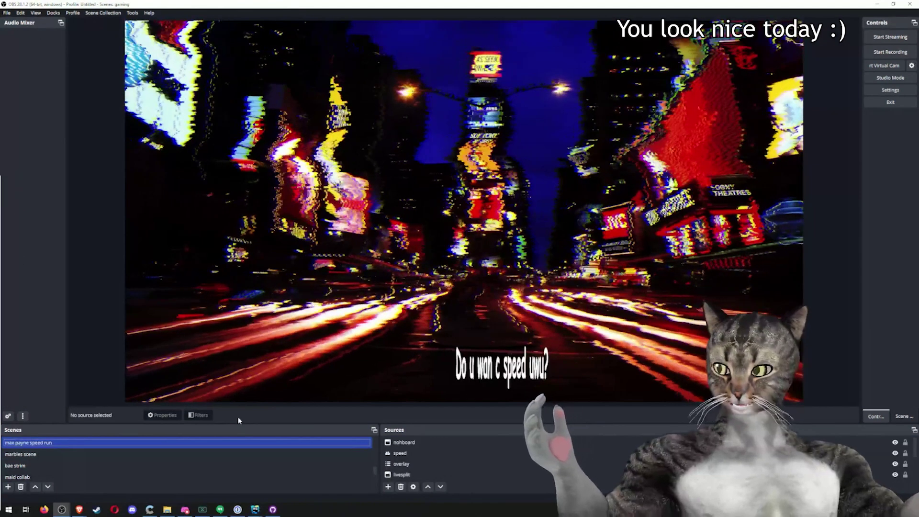